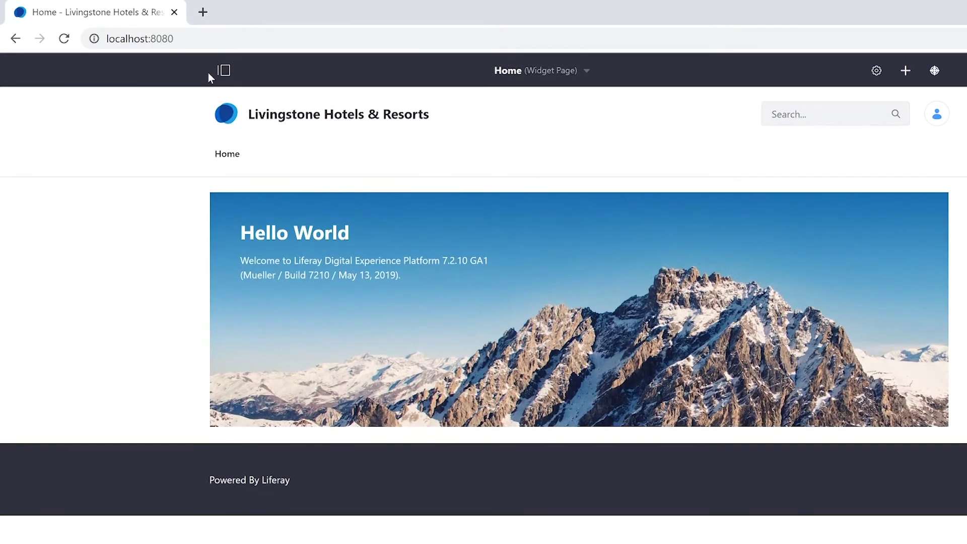
# Step: Go to the Forms admin page through the product menu's Content & Data section
pyautogui.click(218, 76)
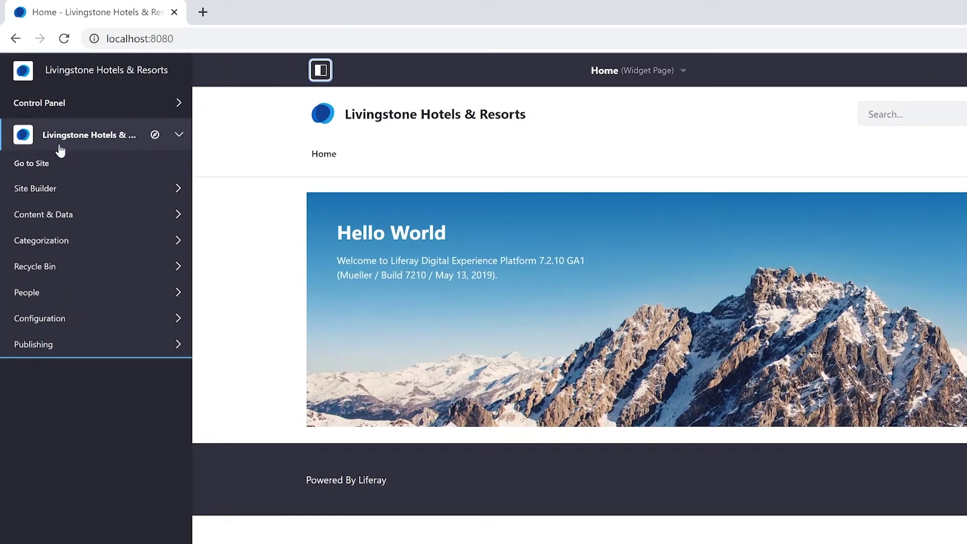
pyautogui.click(63, 219)
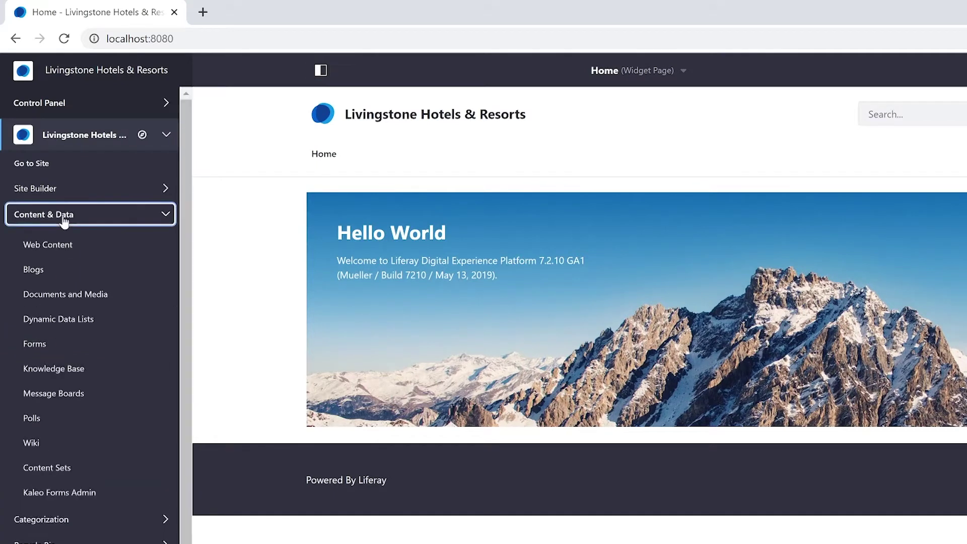
pyautogui.click(35, 347)
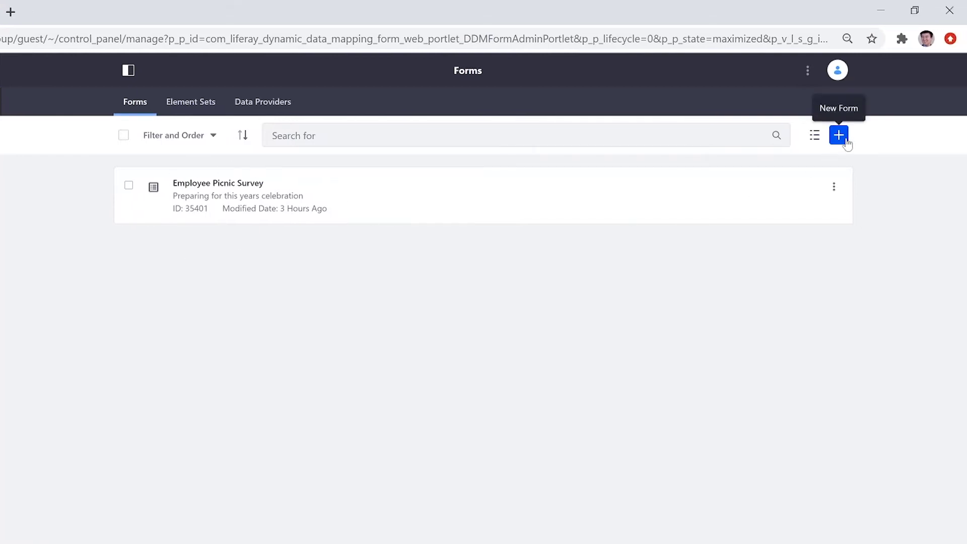
# Step: Create a new form titled 'Customer Survey' with the description 'Help us serve you better'
pyautogui.click(846, 142)
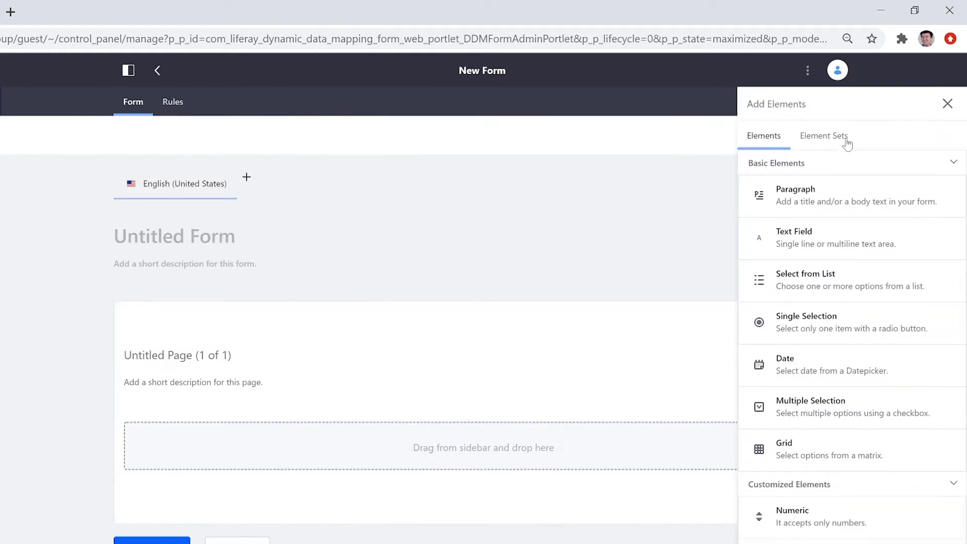
pyautogui.click(947, 103)
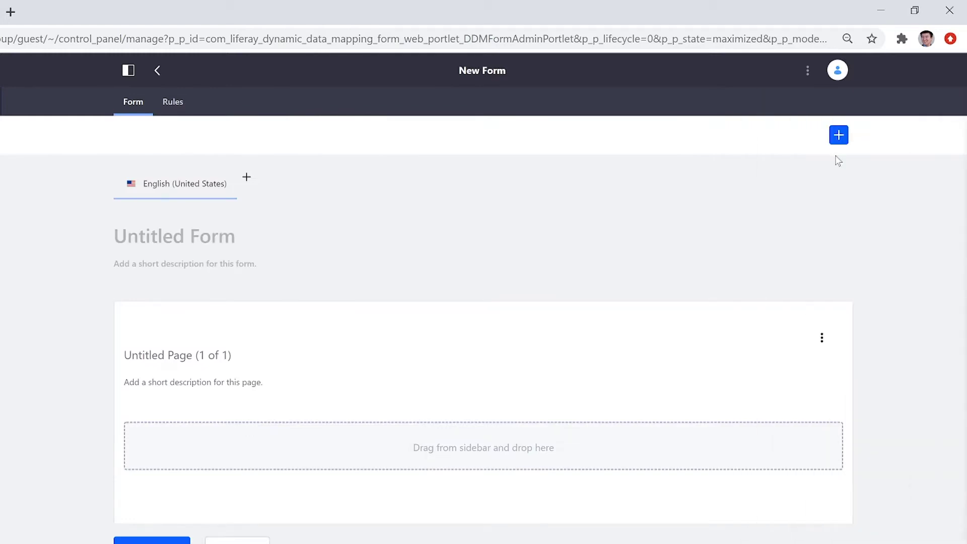
pyautogui.click(114, 235)
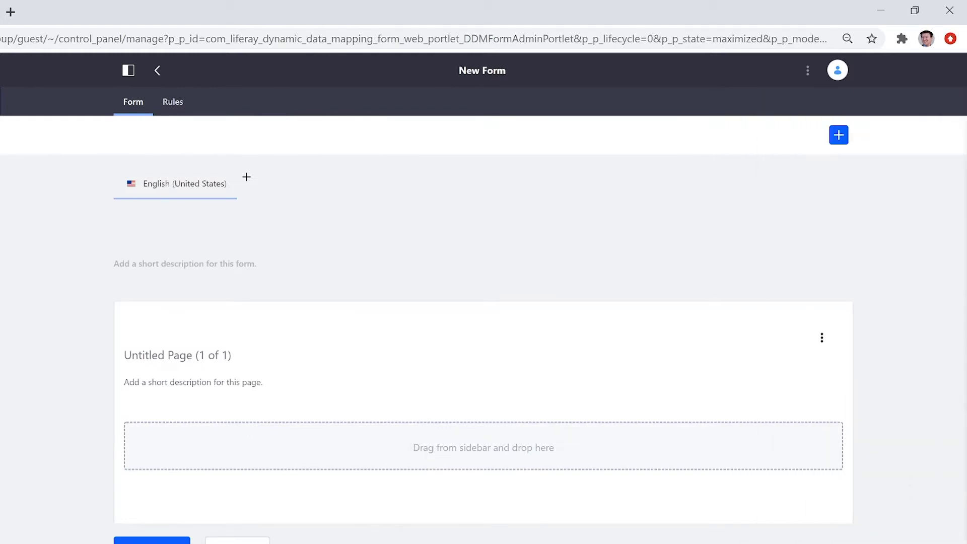
pyautogui.write('Customer ')
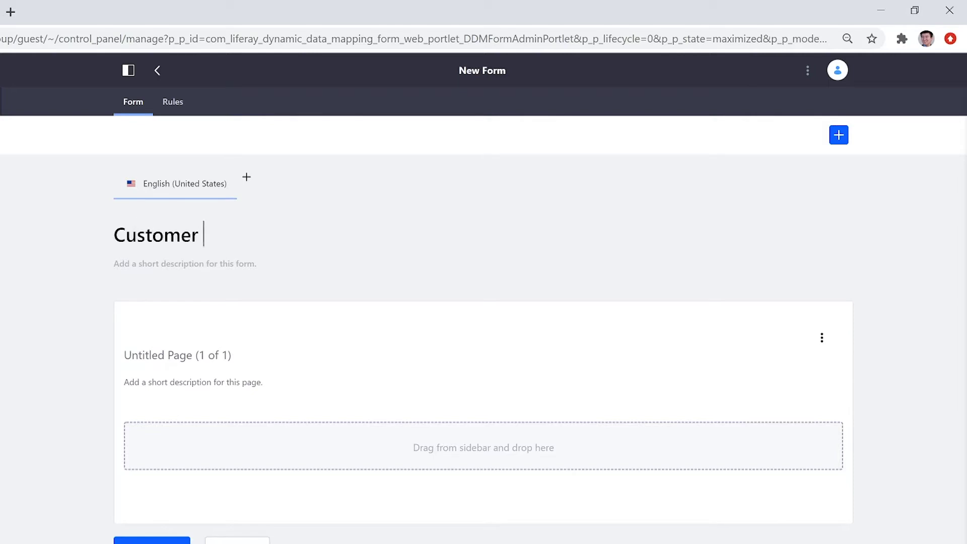
pyautogui.write('Survey')
pyautogui.click(115, 263)
pyautogui.write('H')
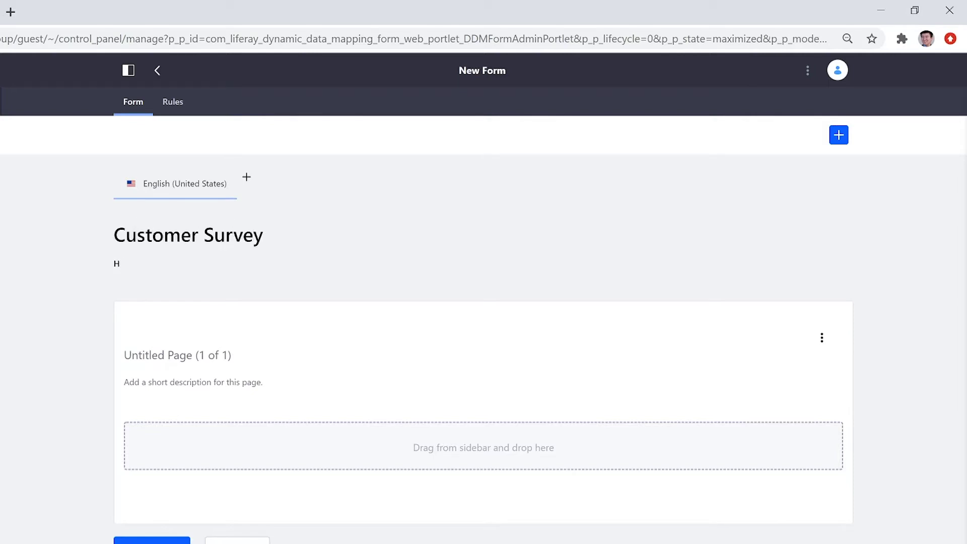
pyautogui.write('elp us serve you better')
# Step: Name the first page 'Personal Information' with the description 'Tell us about yourself'
pyautogui.click(177, 355)
pyautogui.write('Personal I')
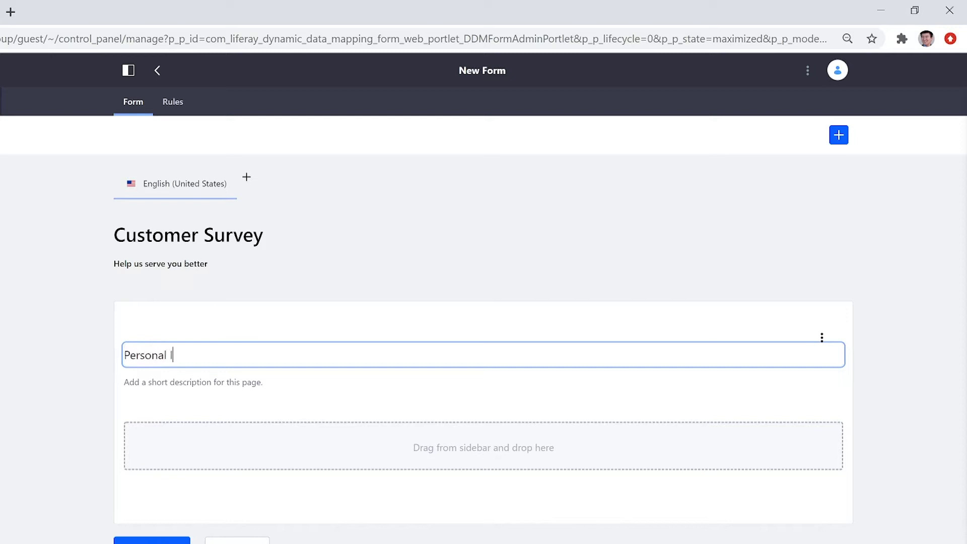
pyautogui.write('nformation')
pyautogui.press('Tab')
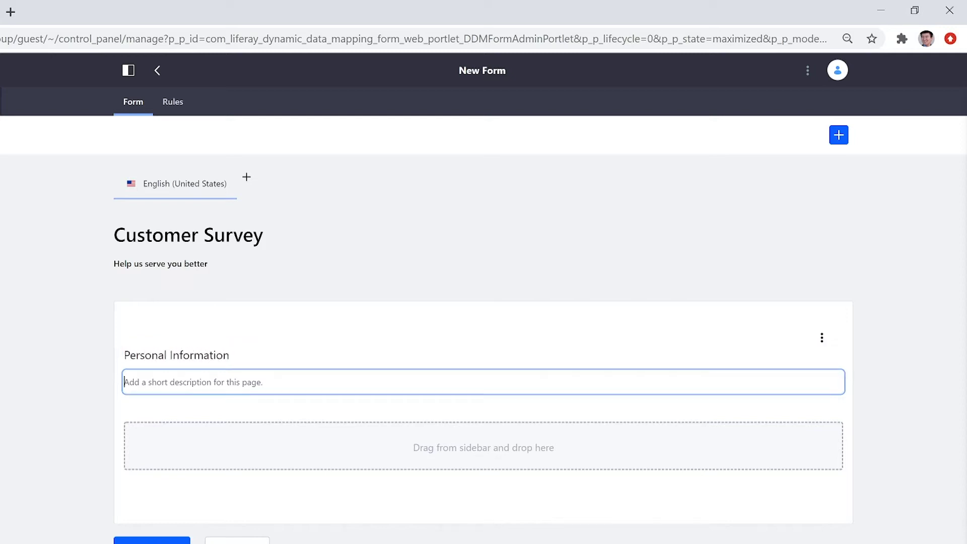
pyautogui.write('Tell us a')
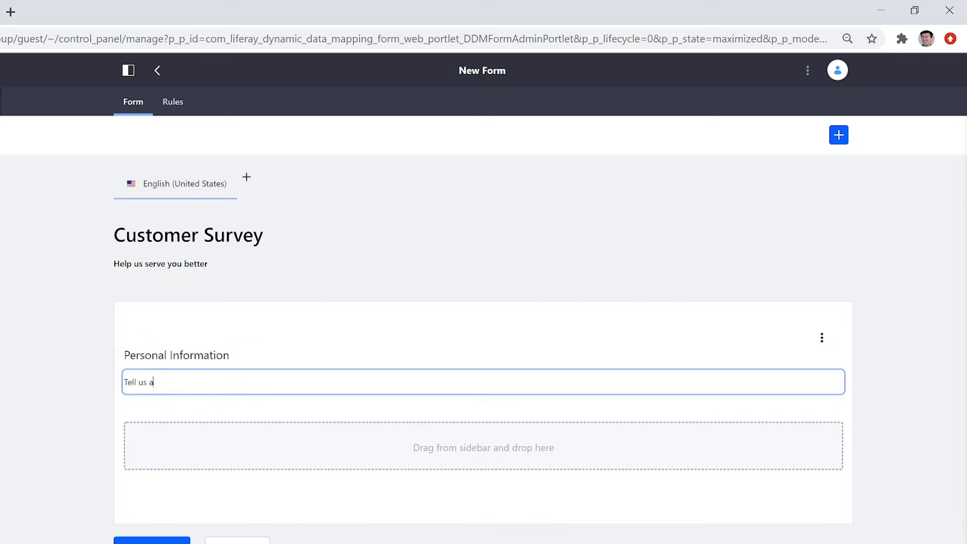
pyautogui.write('bout yourself')
# Step: Drag a Text Field from the Add Elements sidebar onto the Personal Information page
pyautogui.click(839, 135)
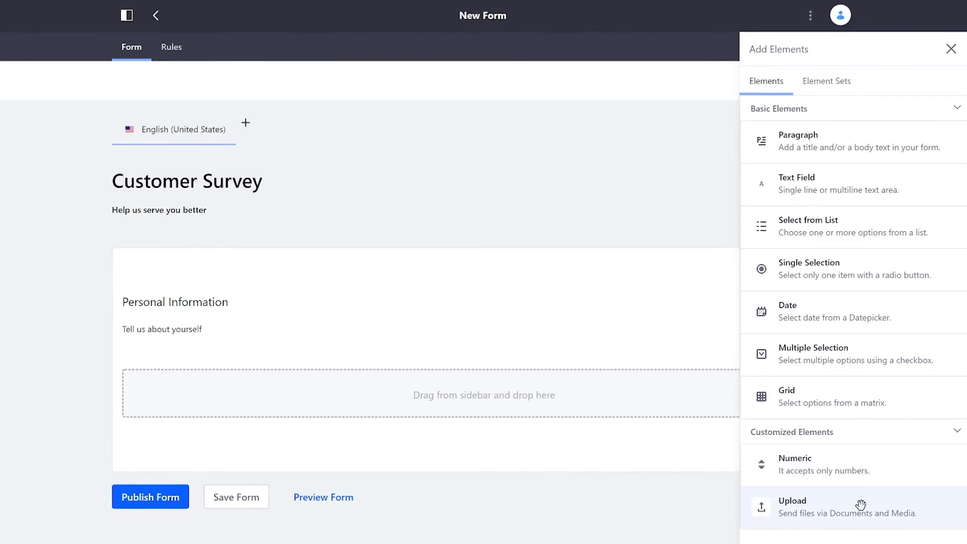
pyautogui.moveTo(870, 182); pyautogui.dragTo(484, 388)
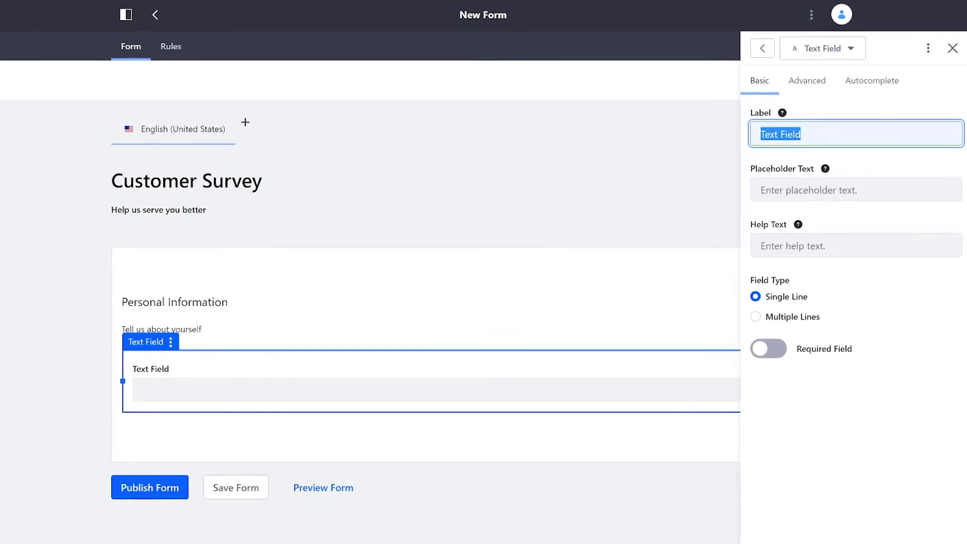
# Step: Label the field 'Name', give it the placeholder 'First and Last', and make it required
pyautogui.write('Name')
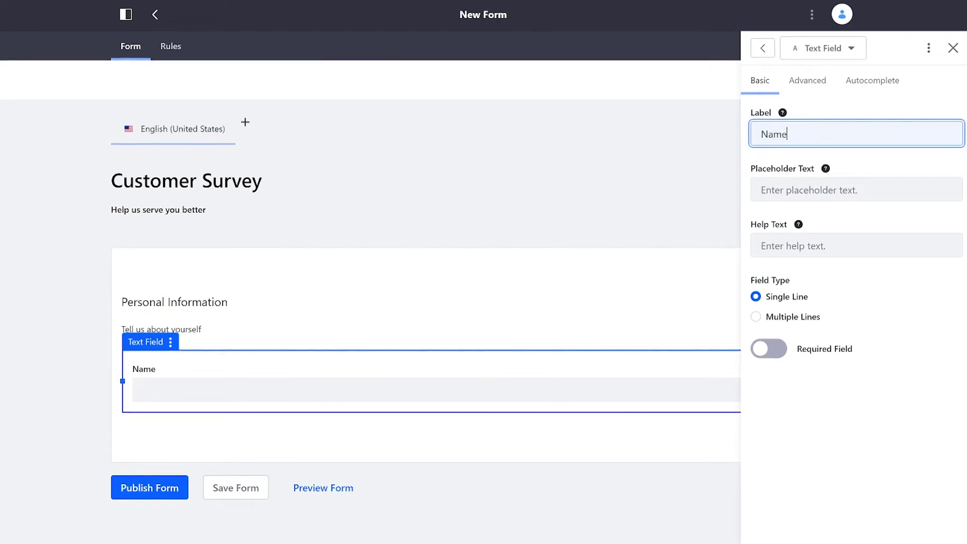
pyautogui.press('Tab')
pyautogui.write('Fi')
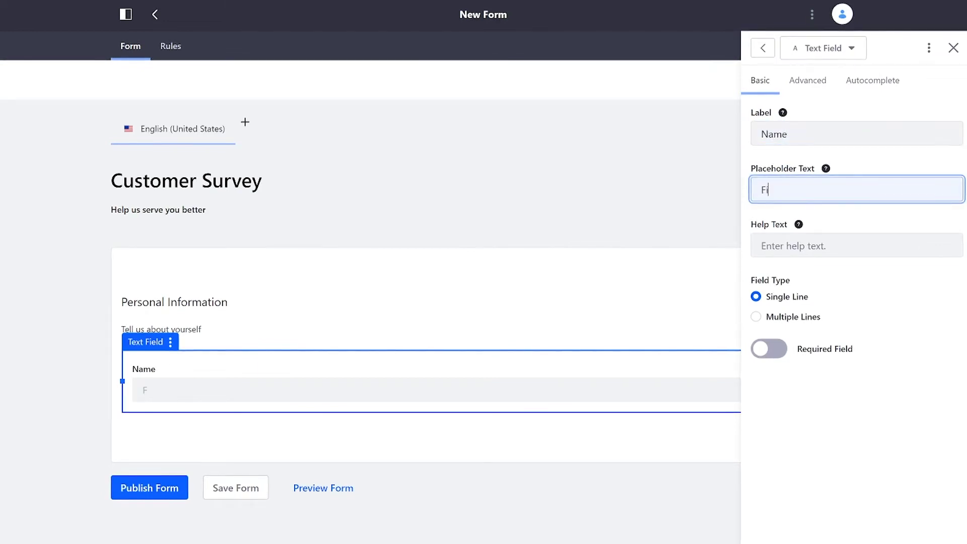
pyautogui.write('rst and Last')
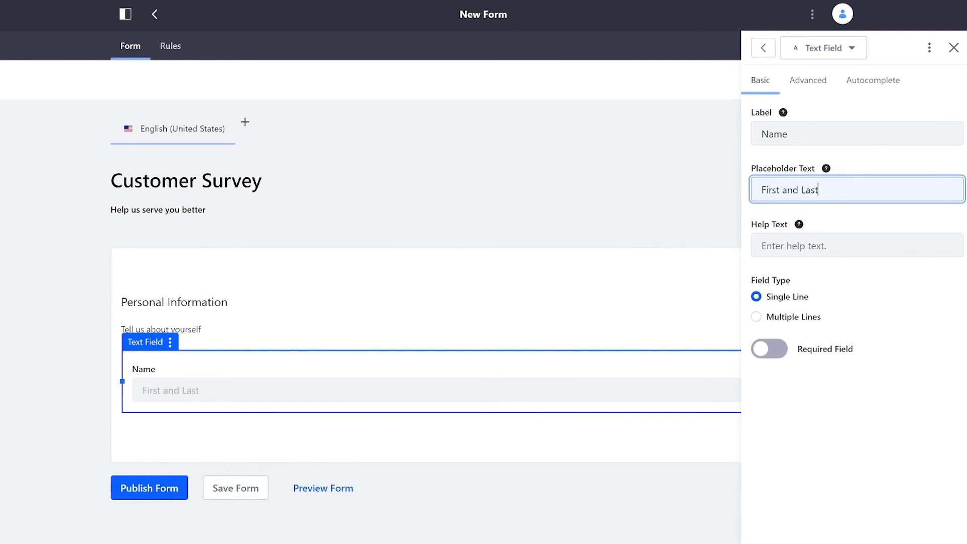
pyautogui.click(775, 354)
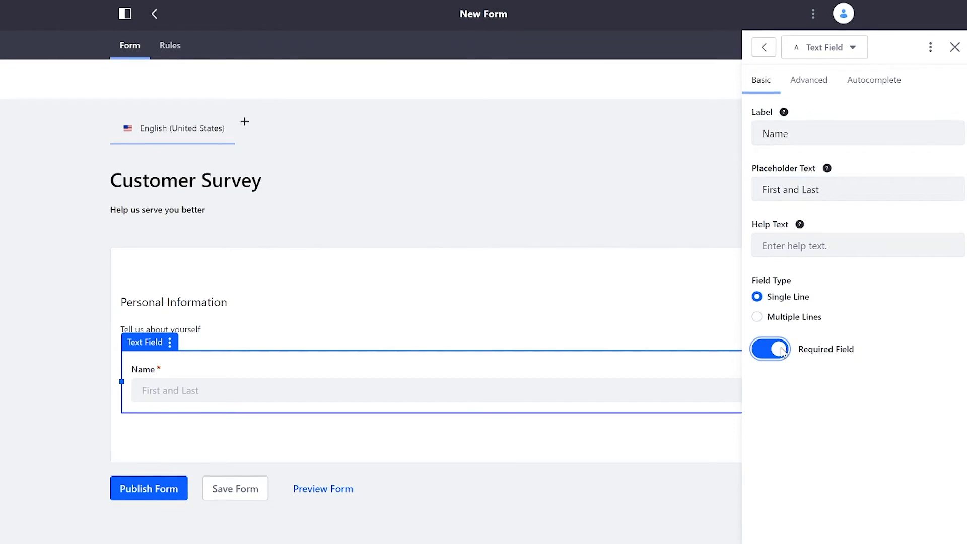
# Step: Add a second text field labelled 'Company' below the Name field
pyautogui.click(764, 48)
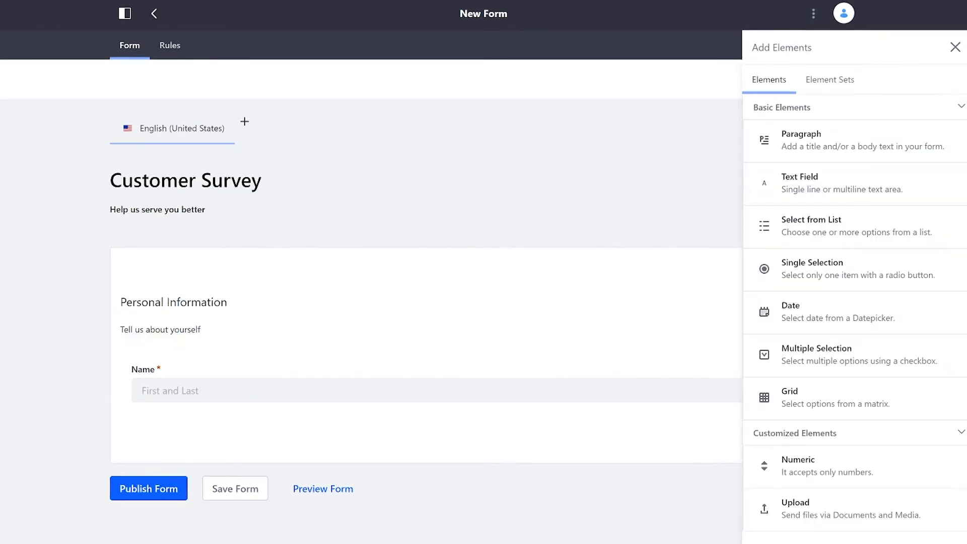
pyautogui.moveTo(795, 181); pyautogui.dragTo(360, 425)
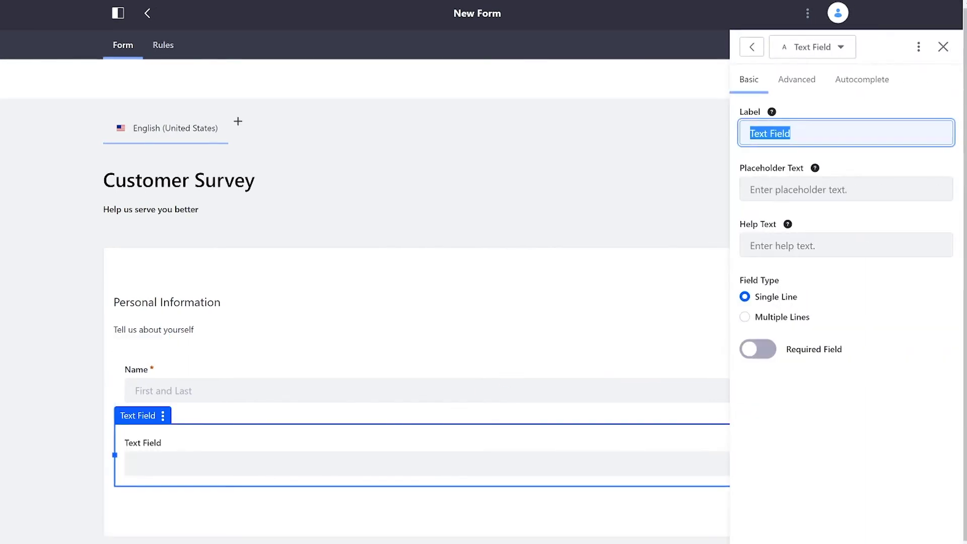
pyautogui.write('Company')
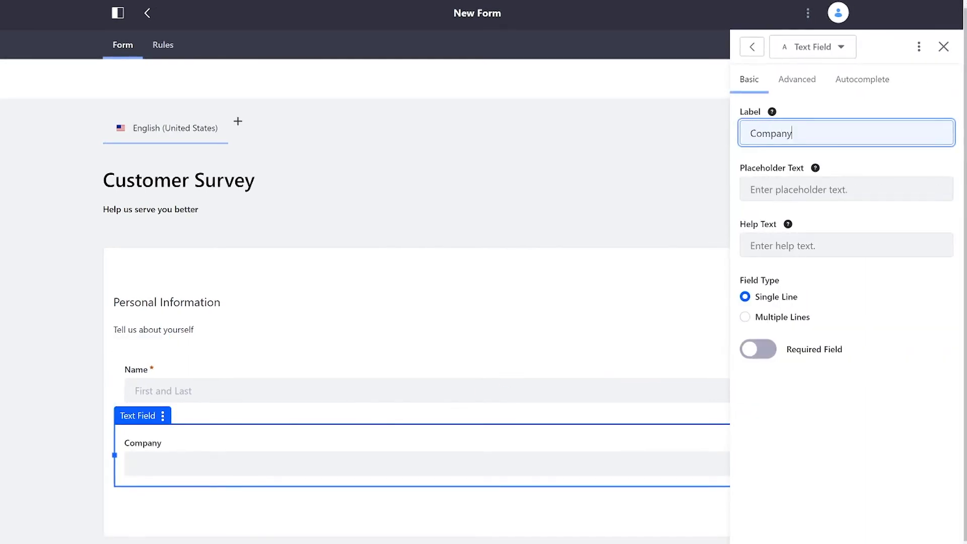
pyautogui.click(752, 47)
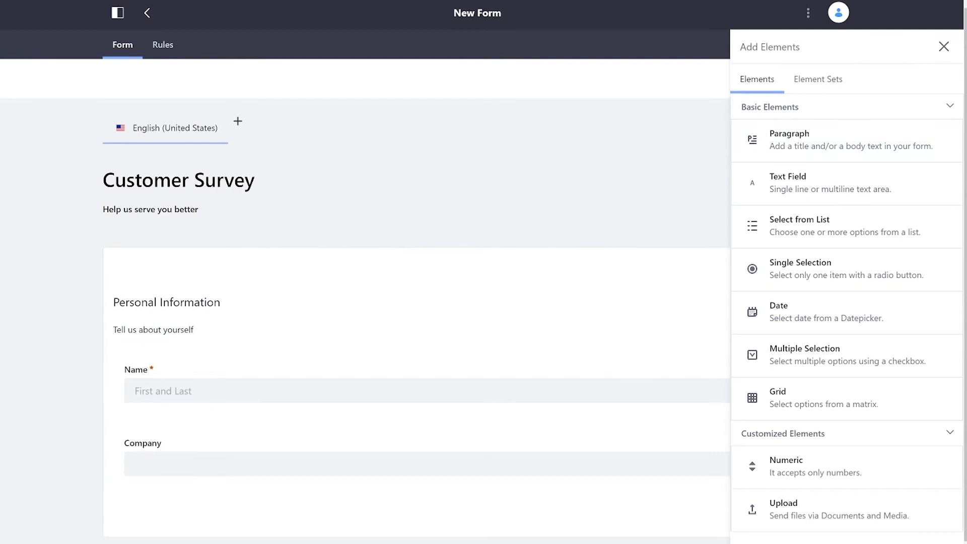
pyautogui.click(951, 51)
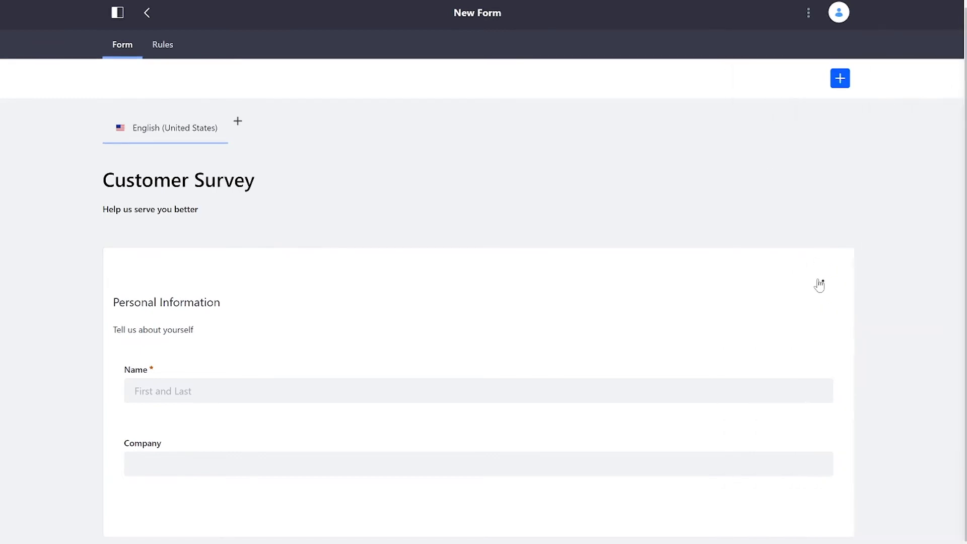
pyautogui.click(823, 284)
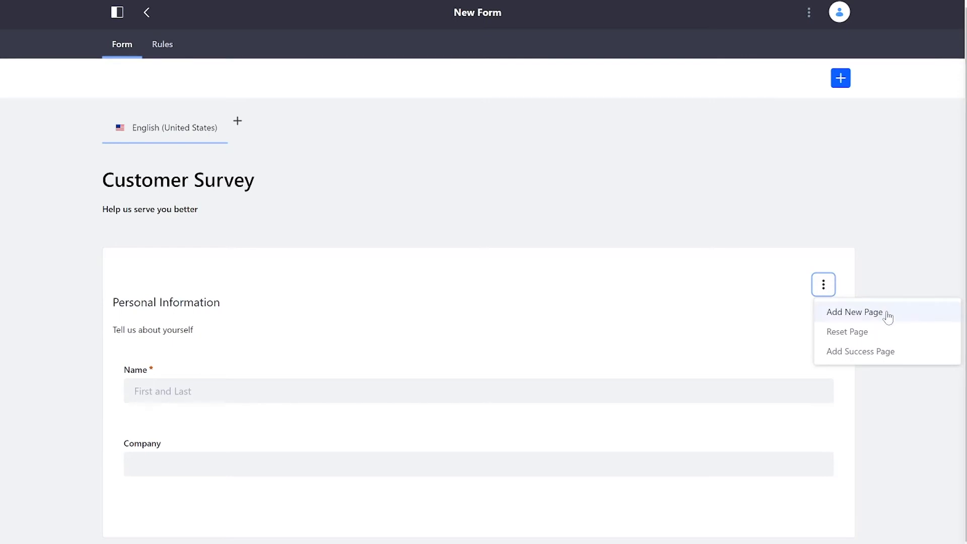
# Step: Add a second page titled 'Service Experience' with the description 'Tell us how we did'
pyautogui.click(887, 314)
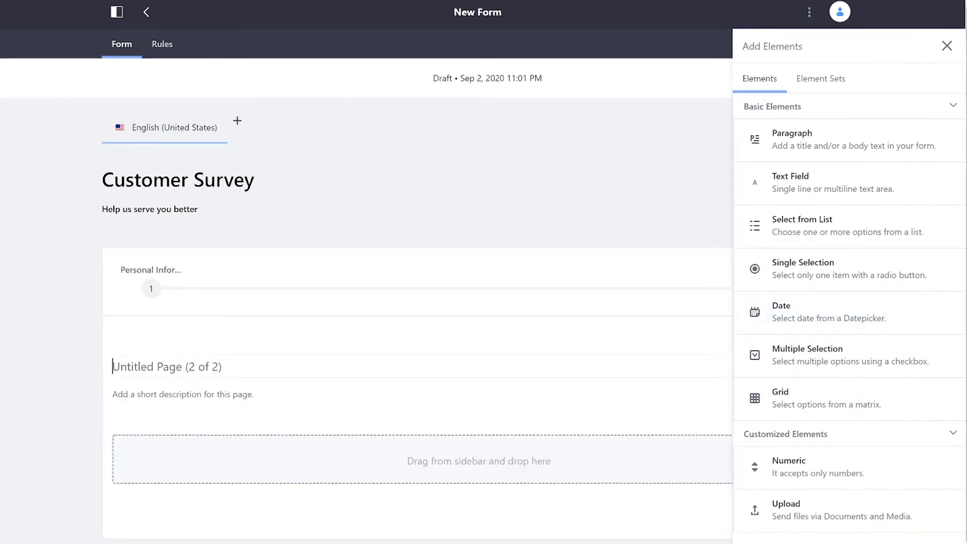
pyautogui.click(217, 365)
pyautogui.write('Service Experience')
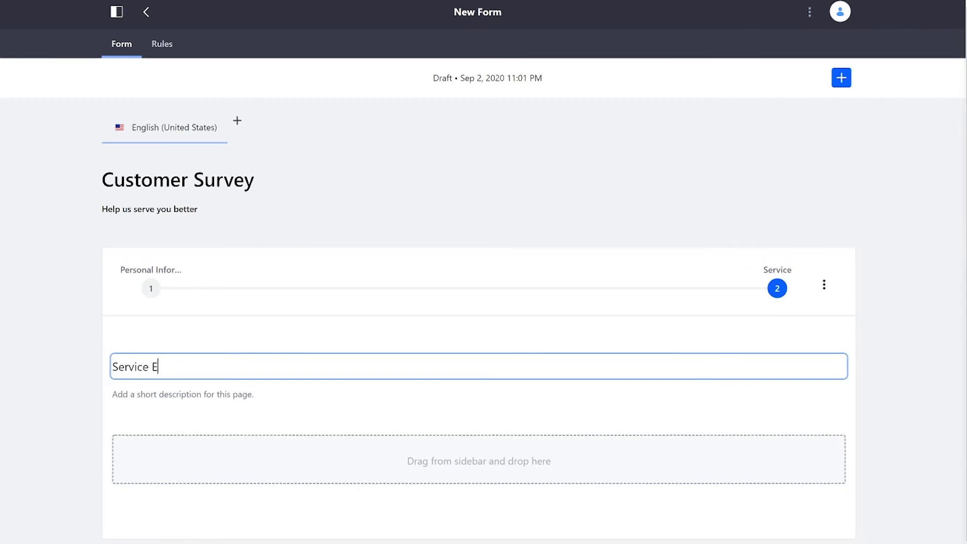
pyautogui.press('Tab')
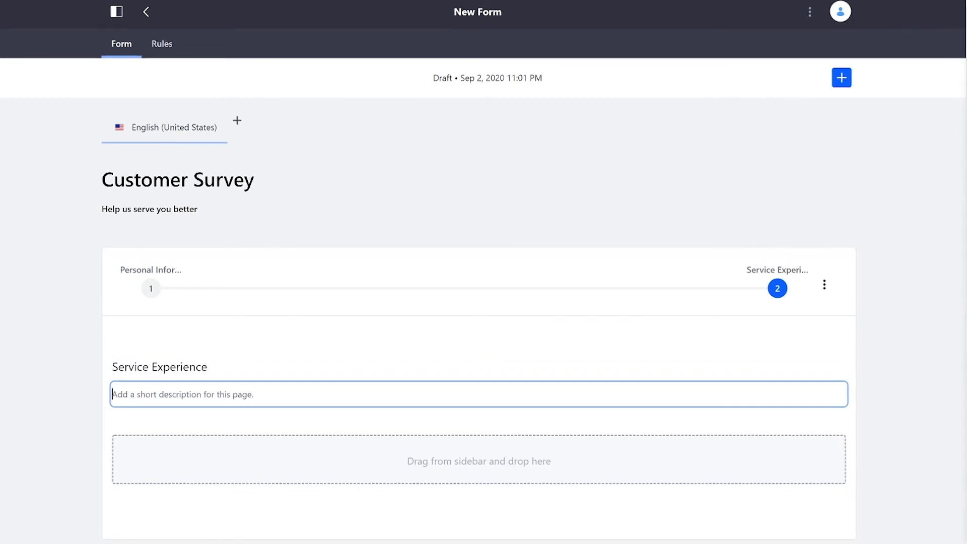
pyautogui.write('Tell us how we did')
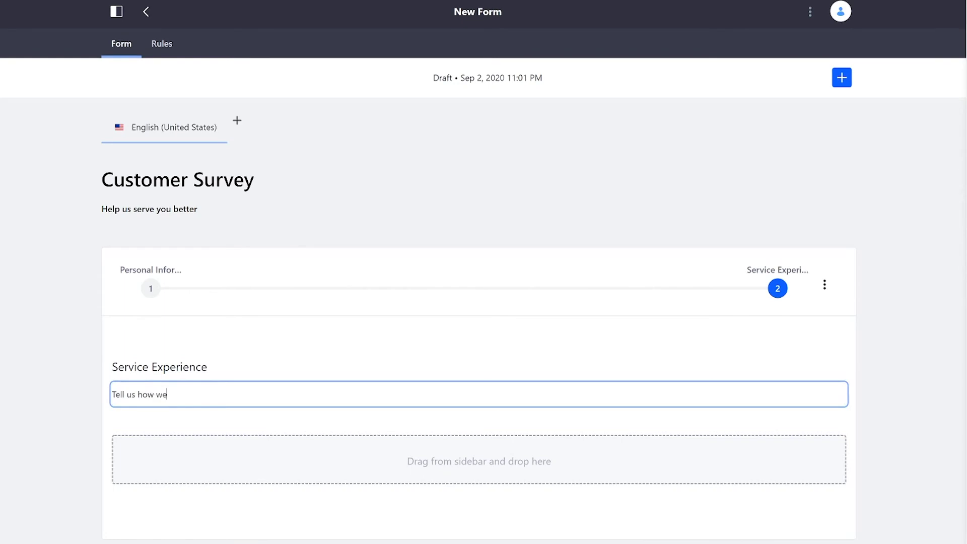
# Step: Add a Multiple Selection field labelled 'What kind of support did you request this year?'
pyautogui.click(843, 83)
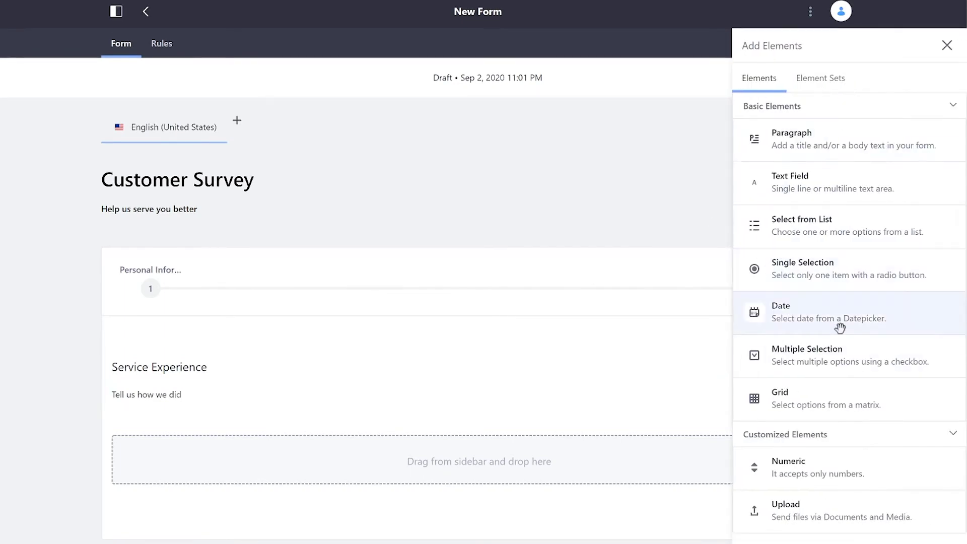
pyautogui.moveTo(777, 353); pyautogui.dragTo(429, 441)
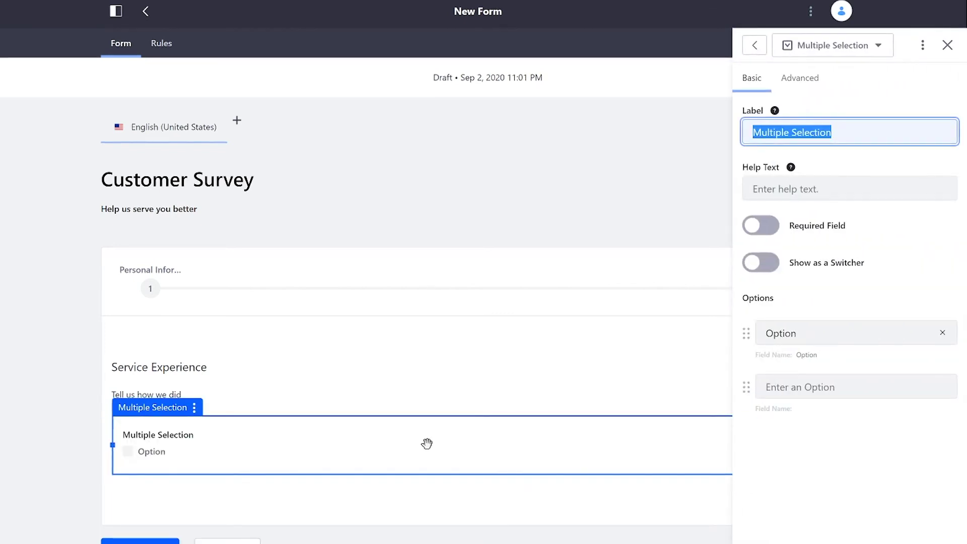
pyautogui.write('What kind o')
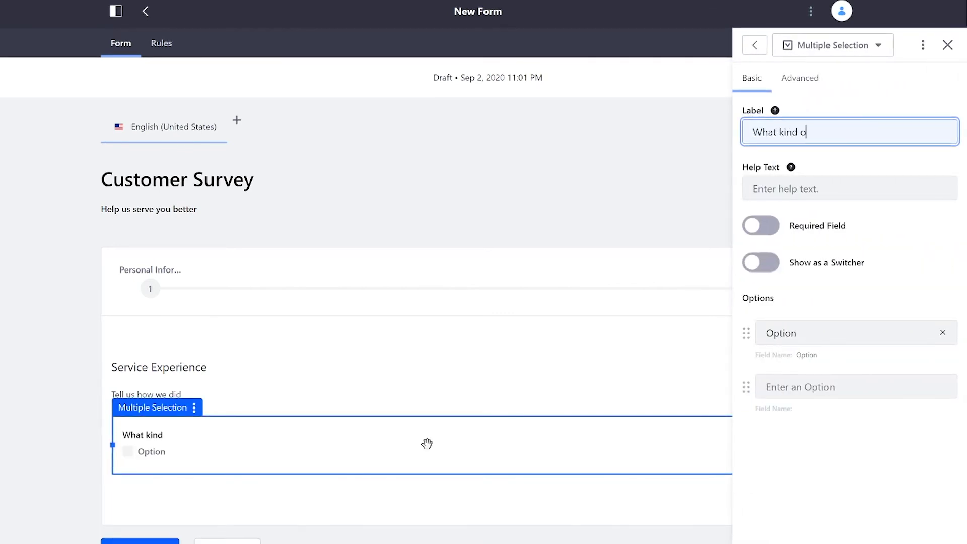
pyautogui.write('f support ')
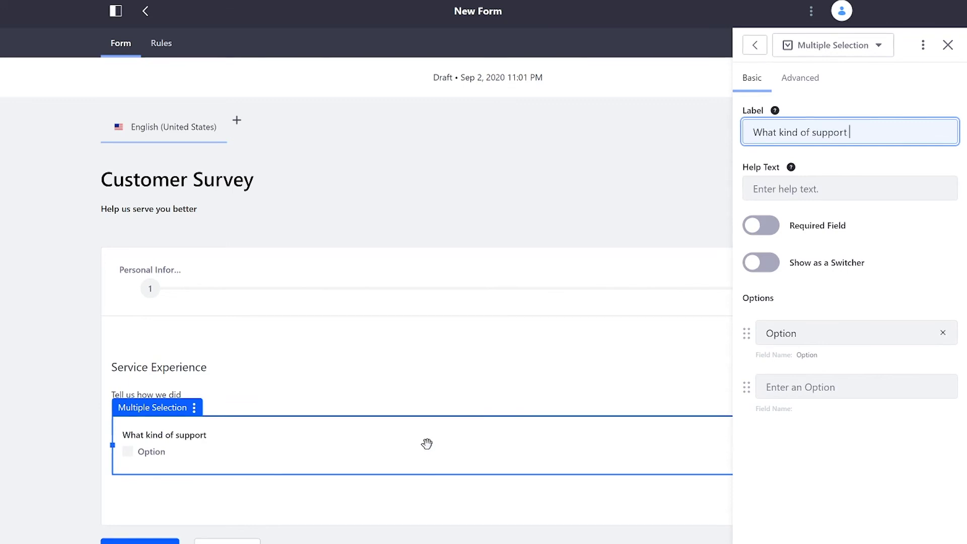
pyautogui.write('did you reque')
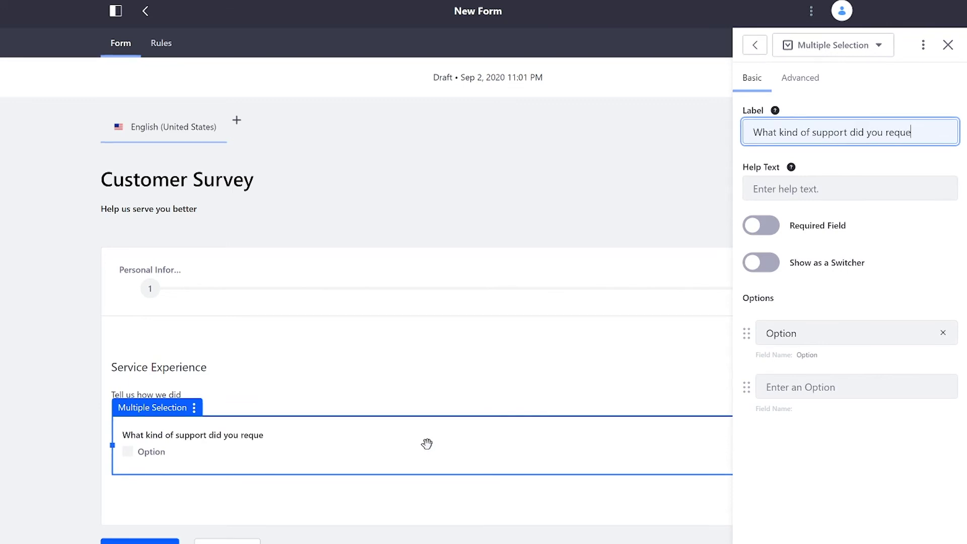
pyautogui.write('st this year')
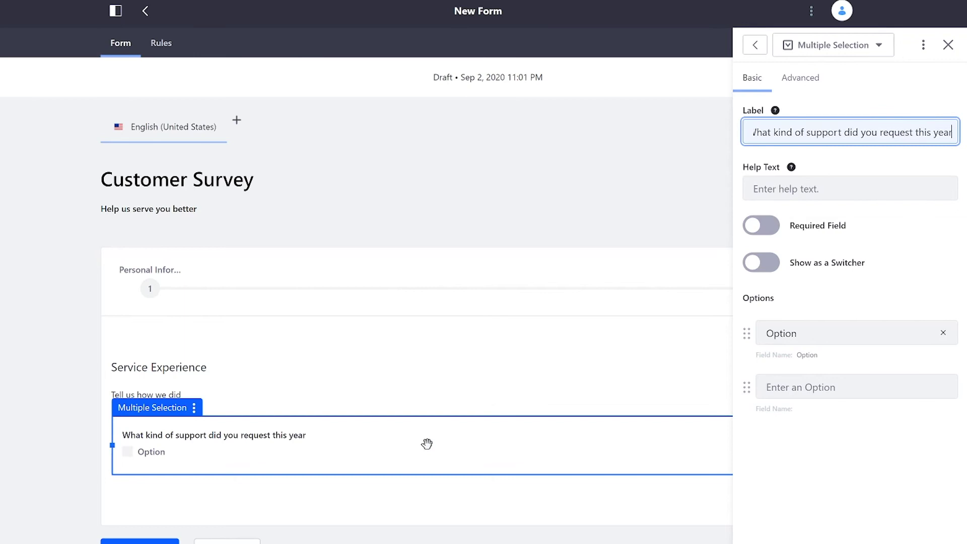
pyautogui.write('?')
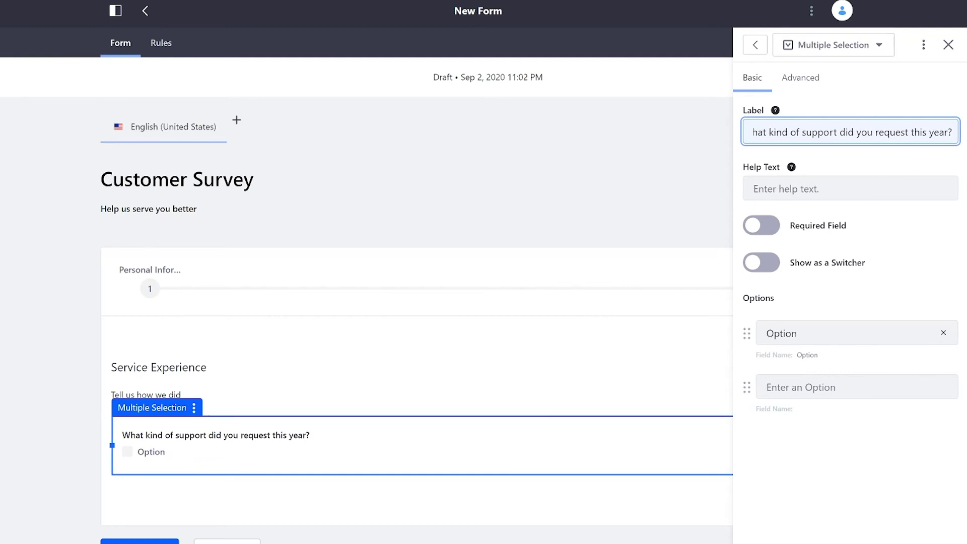
pyautogui.click(852, 333)
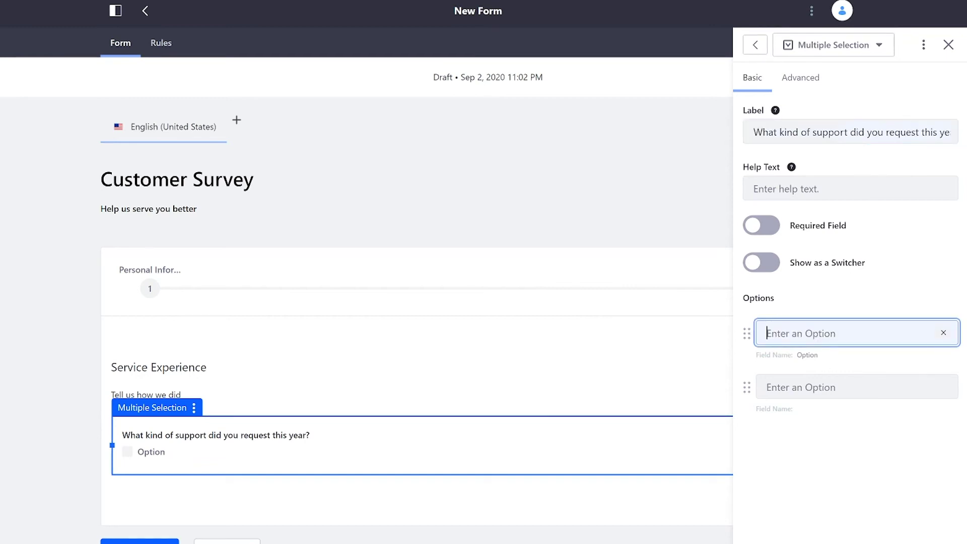
# Step: Enter the answer choices Delivery, Shipping and Returns for the support question
pyautogui.write('Deliver')
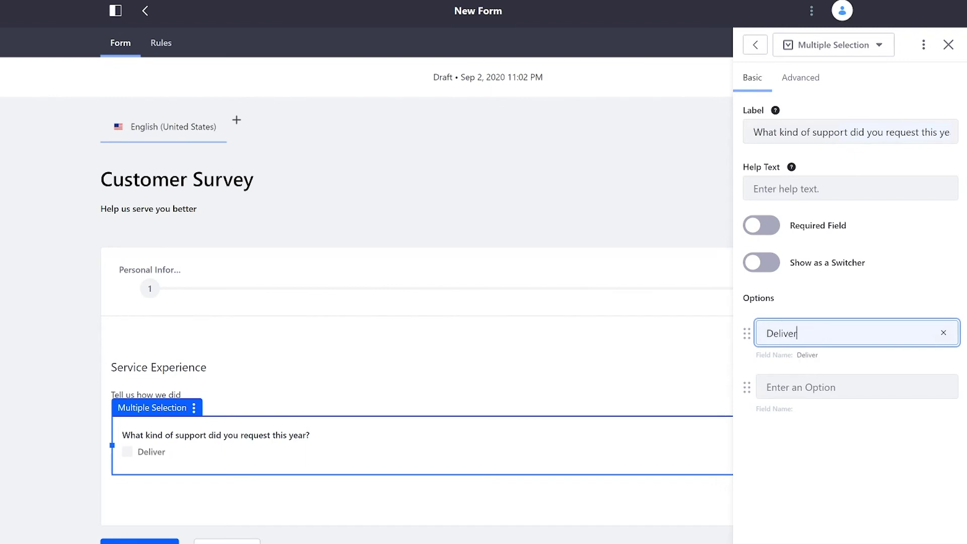
pyautogui.write('y')
pyautogui.press('Tab')
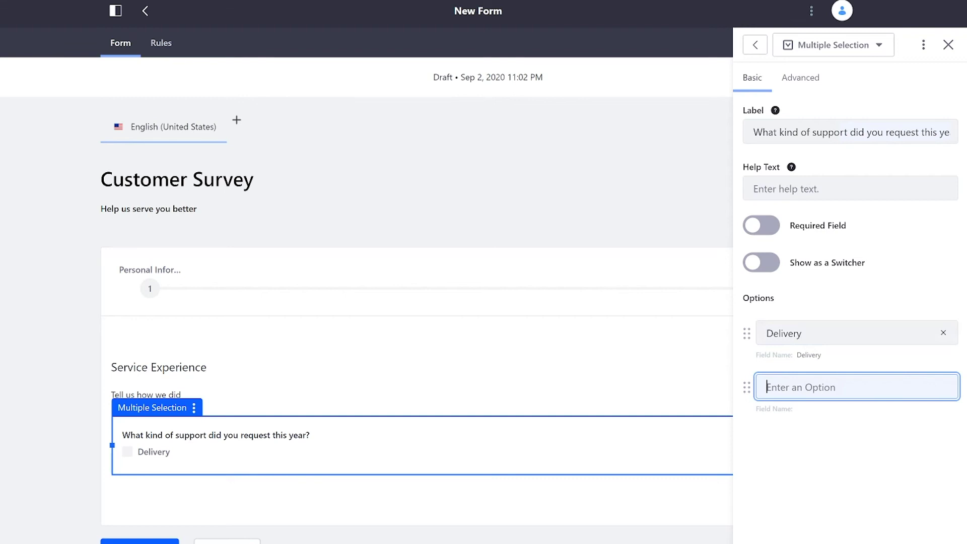
pyautogui.write('Shipping')
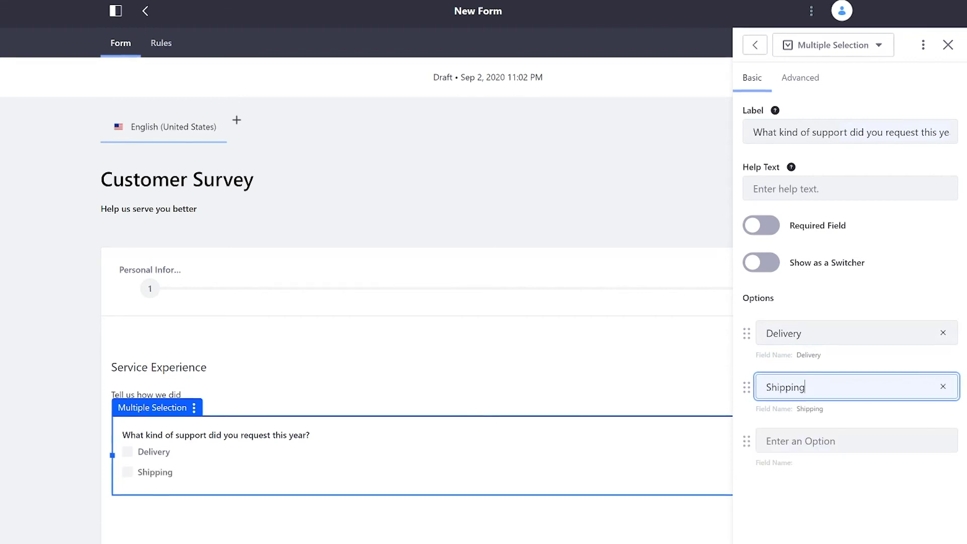
pyautogui.press('Tab')
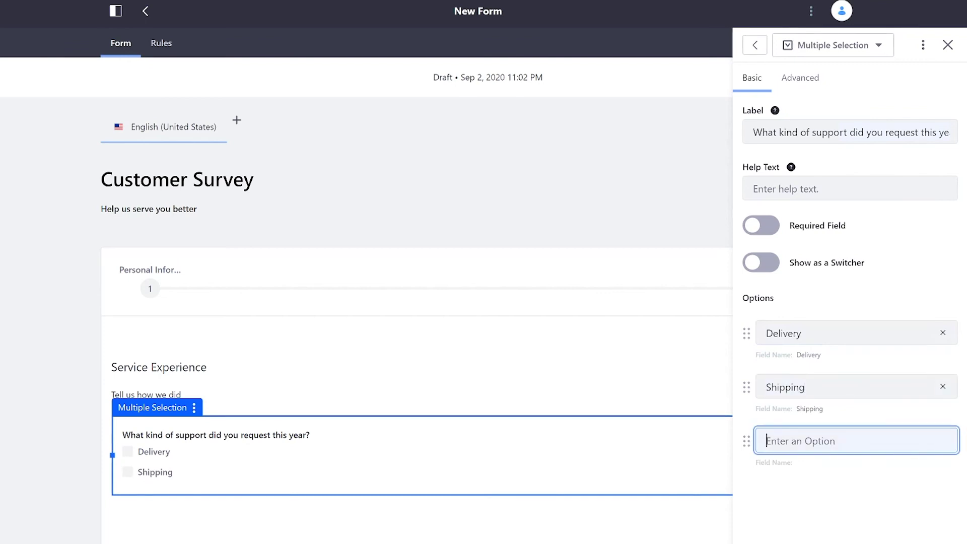
pyautogui.write('Returns')
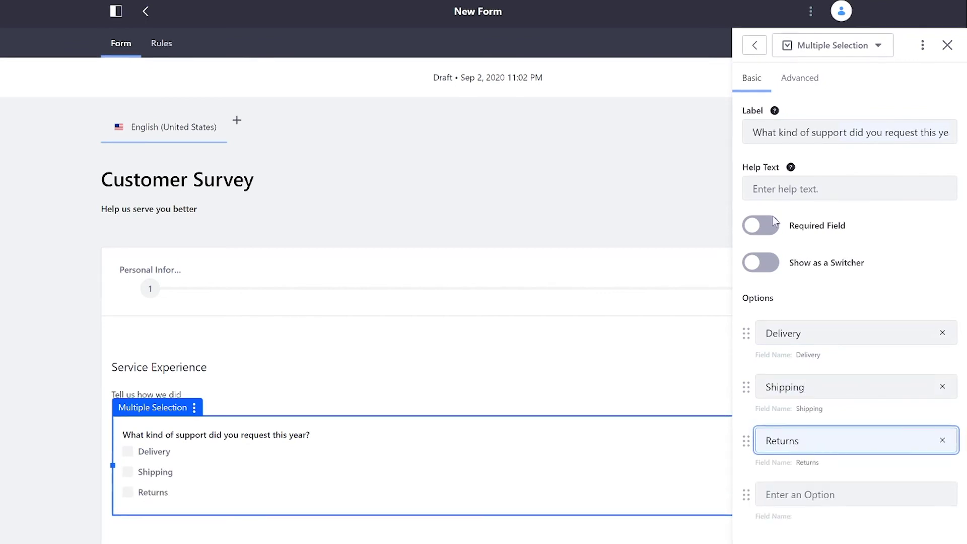
# Step: Insert the saved Service Experience element set below the support question
pyautogui.click(754, 45)
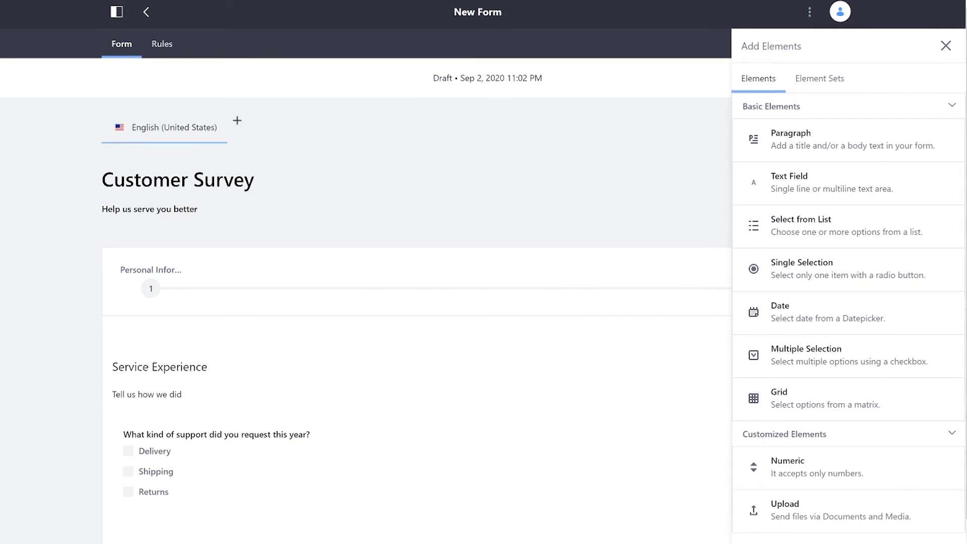
pyautogui.click(818, 81)
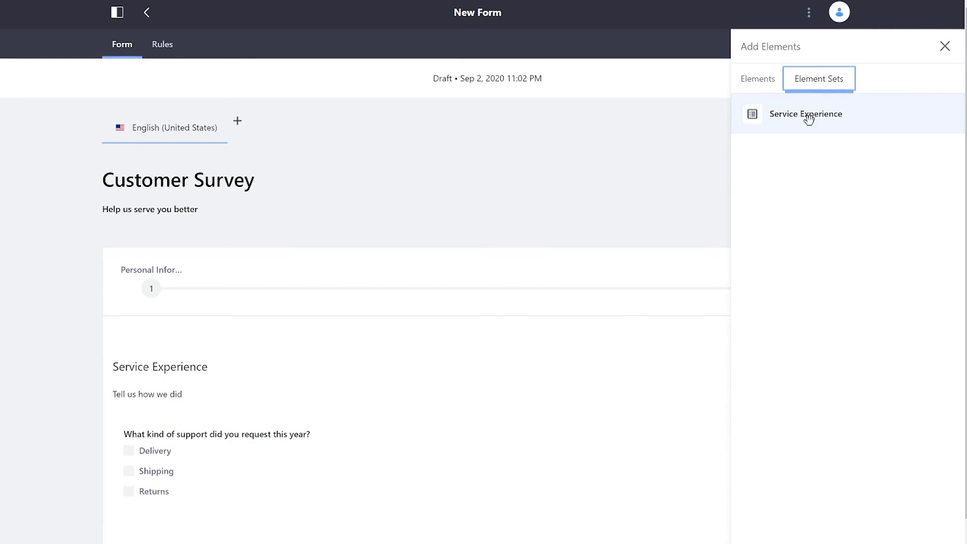
pyautogui.moveTo(808, 118); pyautogui.dragTo(303, 521)
pyautogui.scroll(-2, 315, 475)
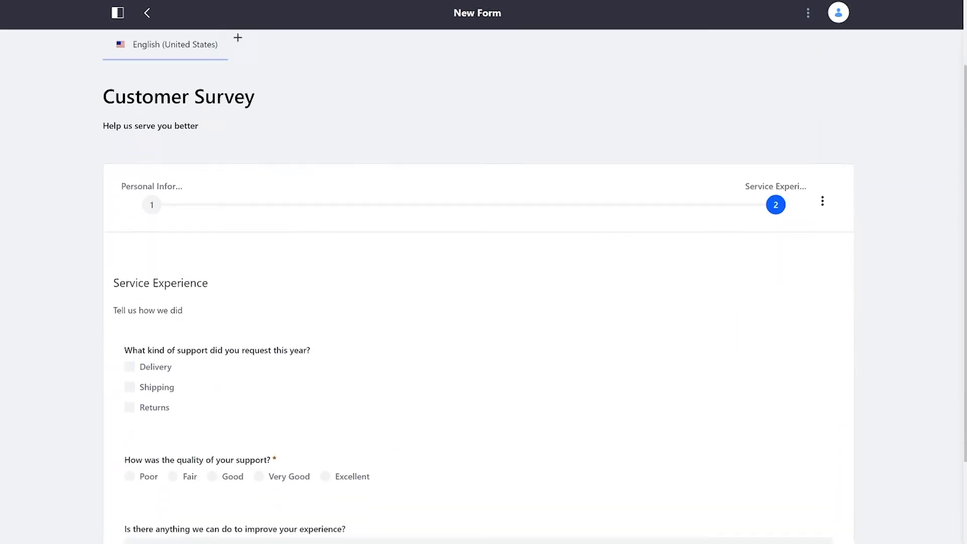
pyautogui.scroll(-3, 457, 393)
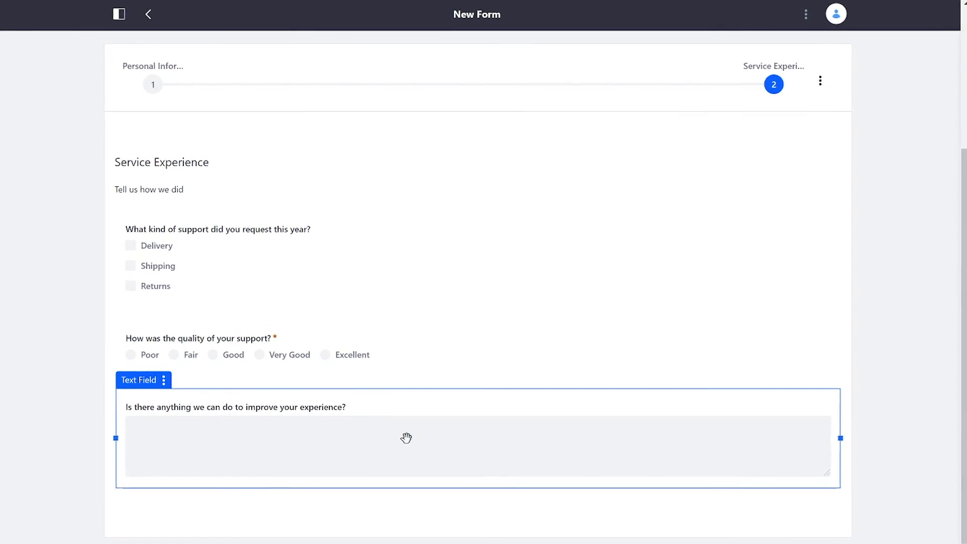
# Step: Add a success page from the page actions menu, then preview the form
pyautogui.click(820, 82)
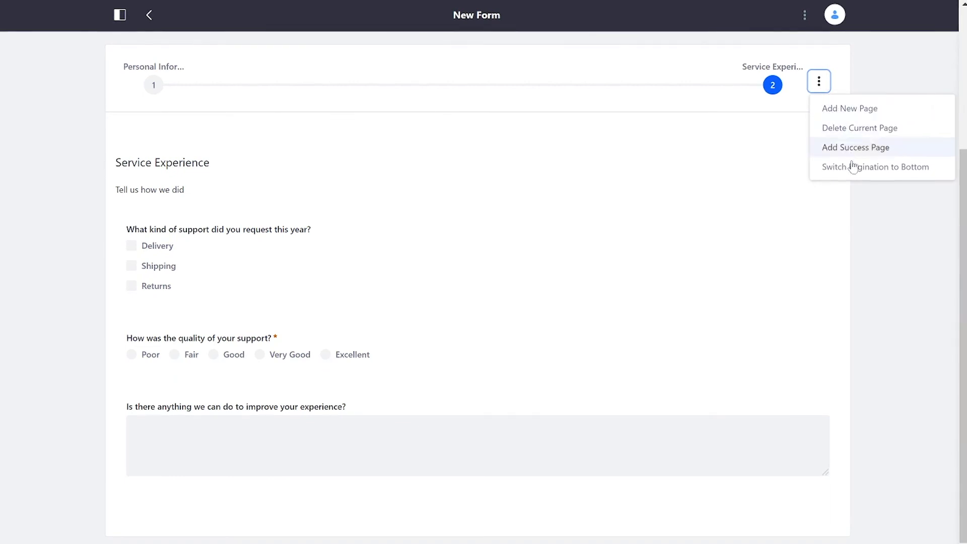
pyautogui.click(851, 150)
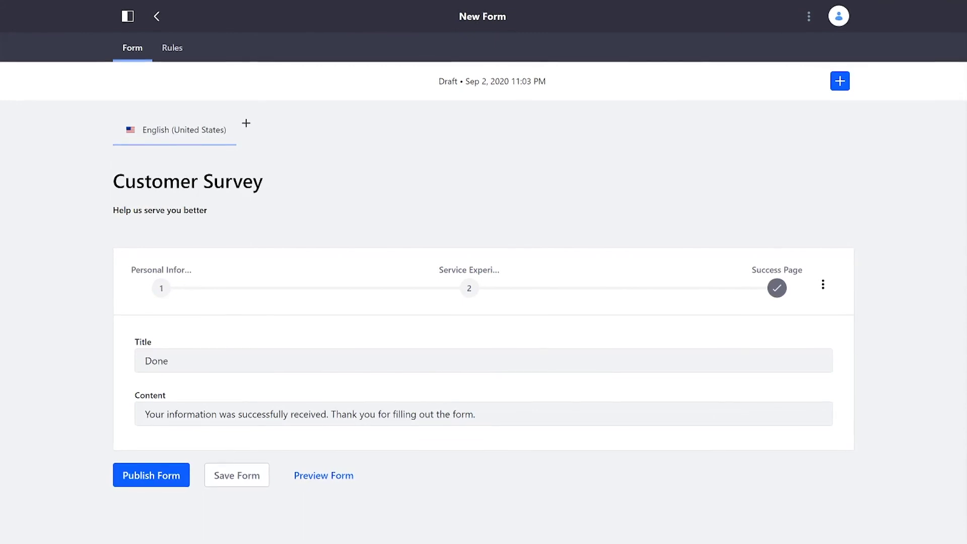
pyautogui.click(321, 476)
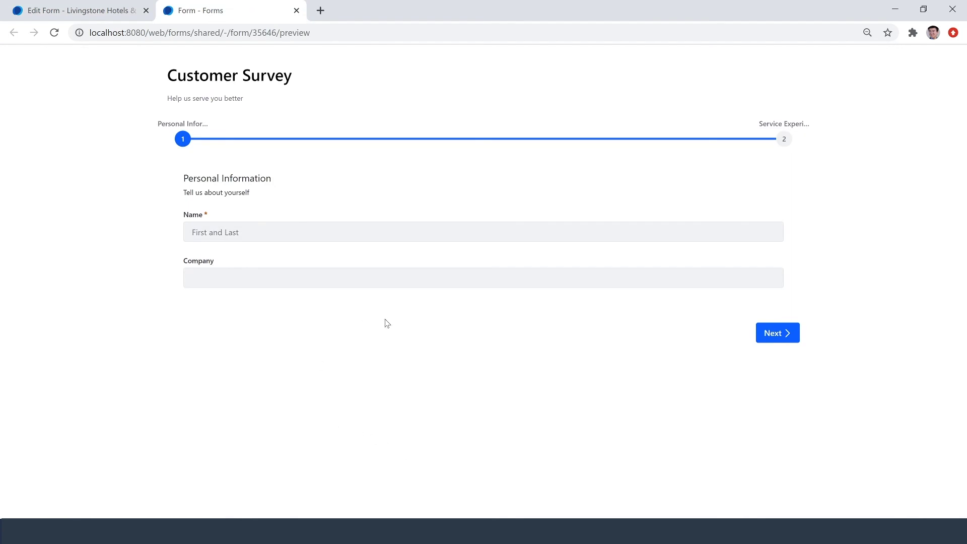
# Step: Leave the preview and switch back to the Edit Form browser tab
pyautogui.click(95, 7)
# Step: Publish the two-page Customer Survey form so it is live at its shared URL
pyautogui.click(294, 442)
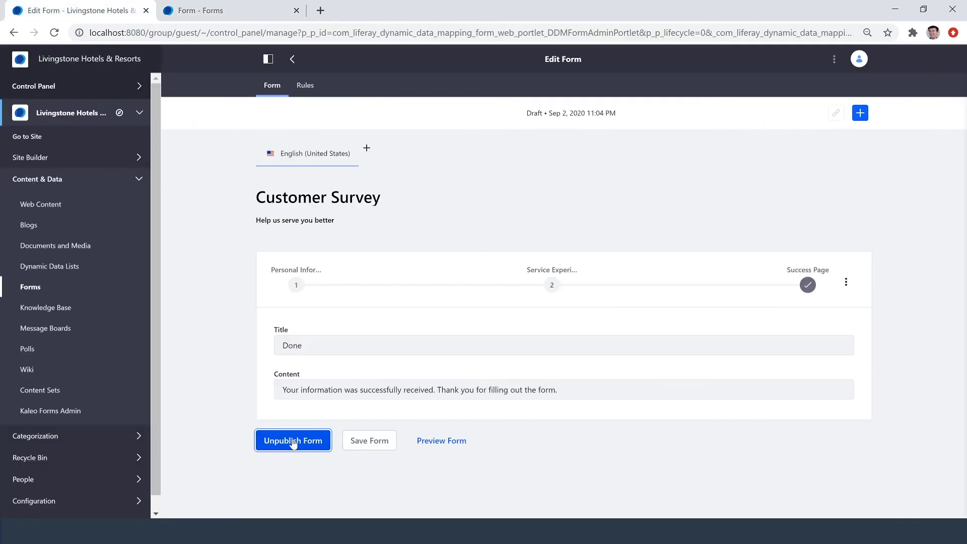